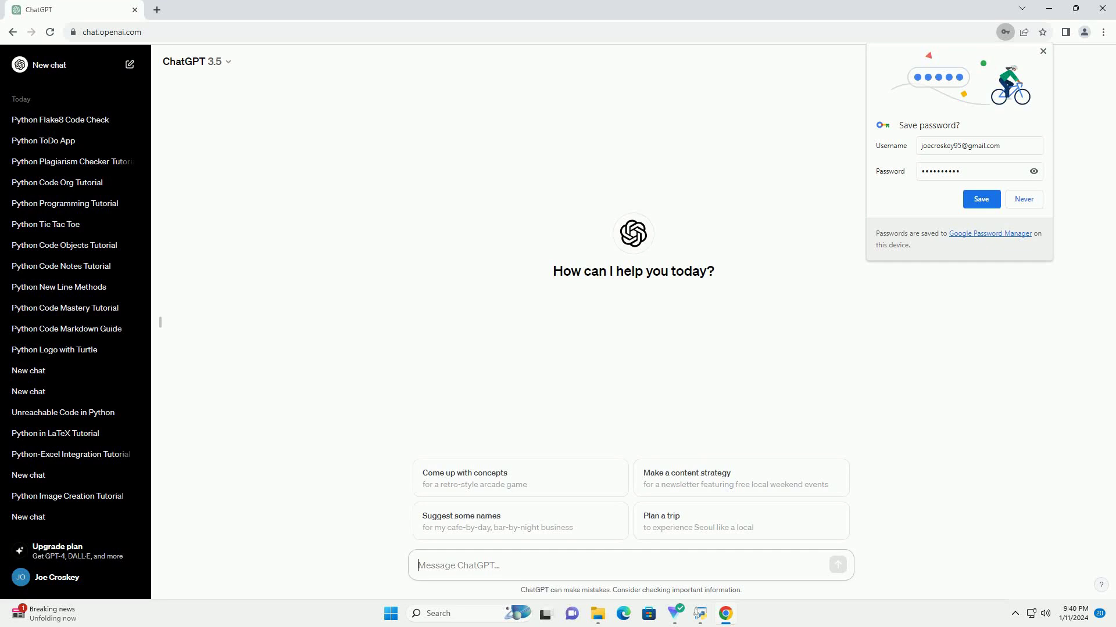
Paste and send a prompt requesting an informative Python code questions tutorial with code examples.
{"action": "type", "text": "write an informative tutorial about python code questions with code example"}
{"action": "key", "text": "Return"}
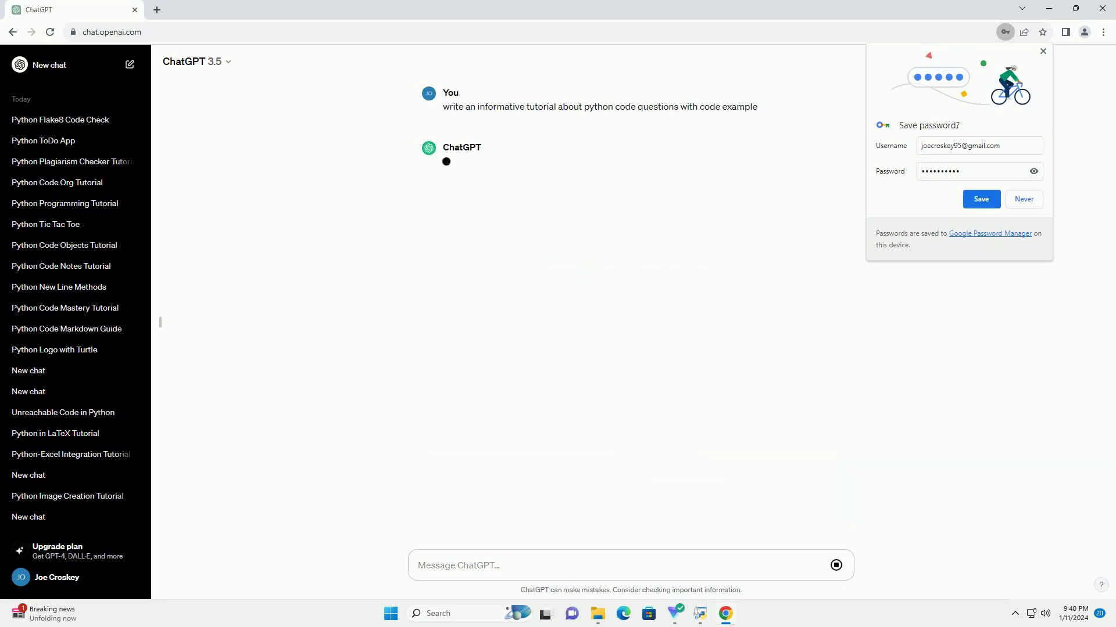